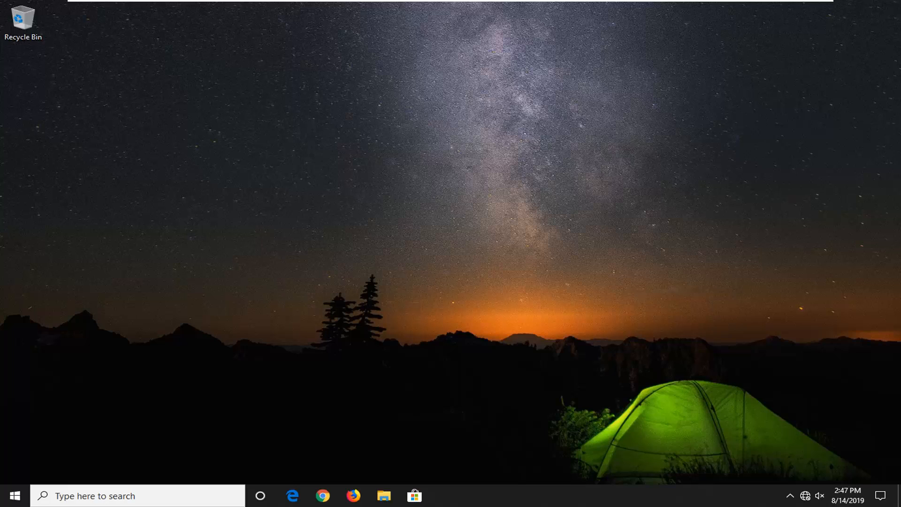
Step: Search Windows for "control panel" and open the Control Panel
click(5, 497)
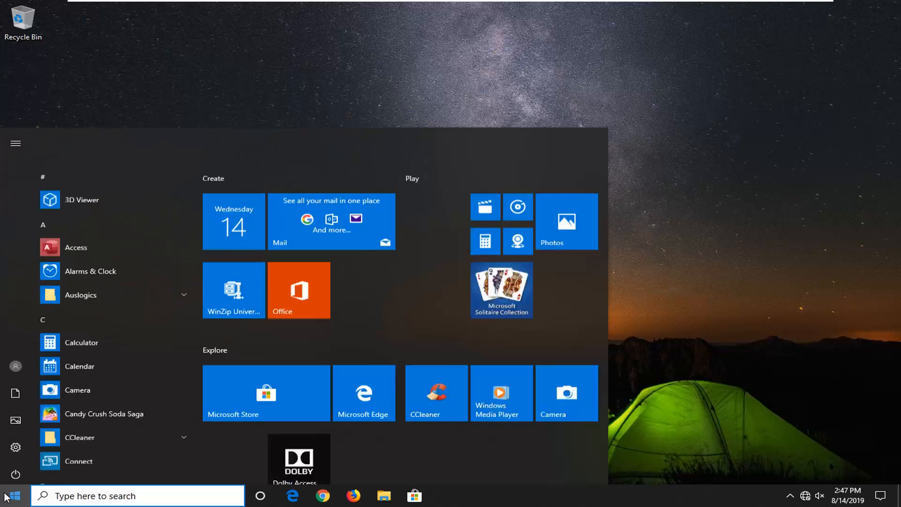
text(contr)
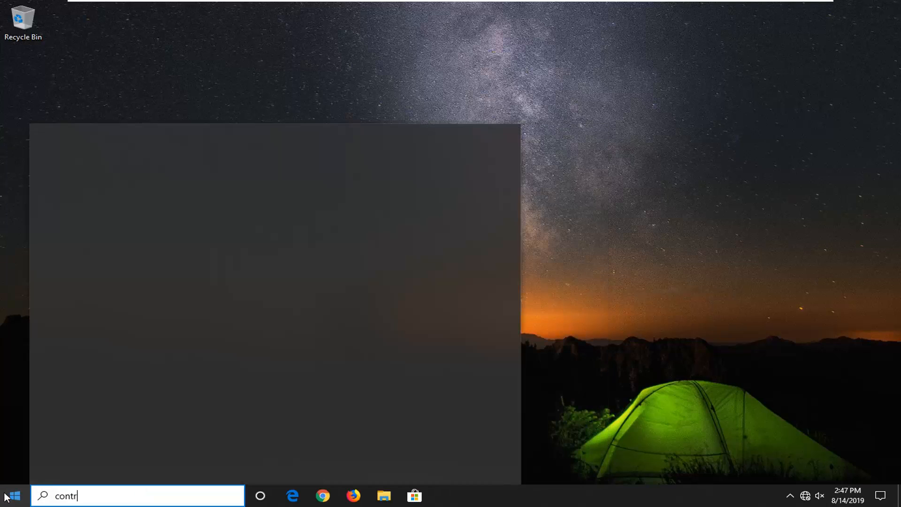
text(ol panel)
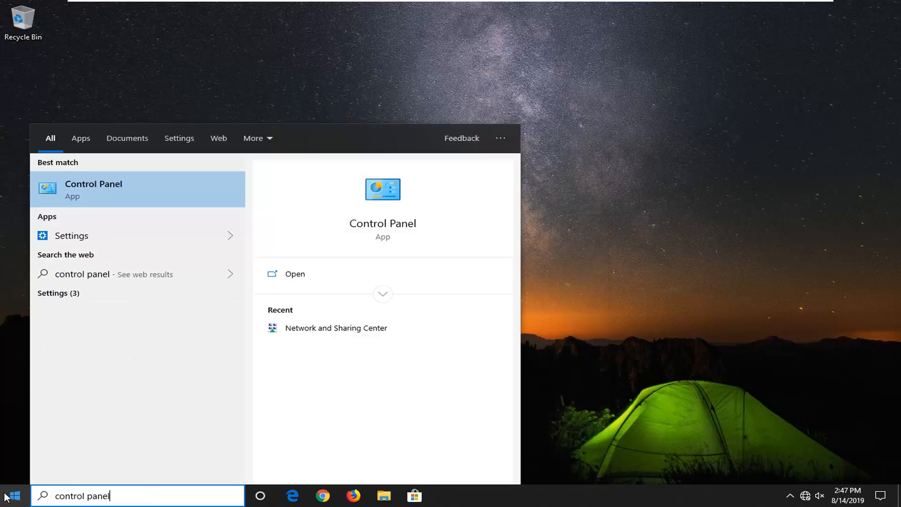
click(83, 201)
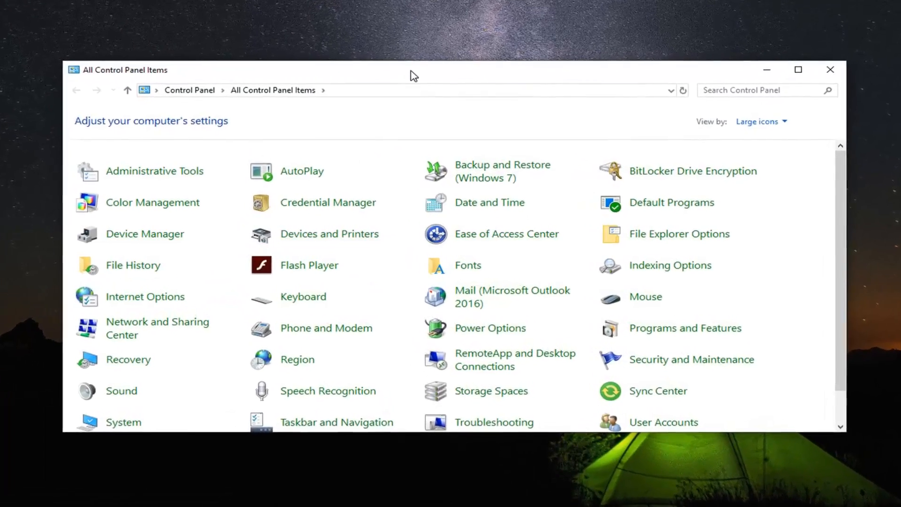
Step: Open the advanced power settings of the High performance plan in Power Options and bring the dialog fully into view
click(773, 120)
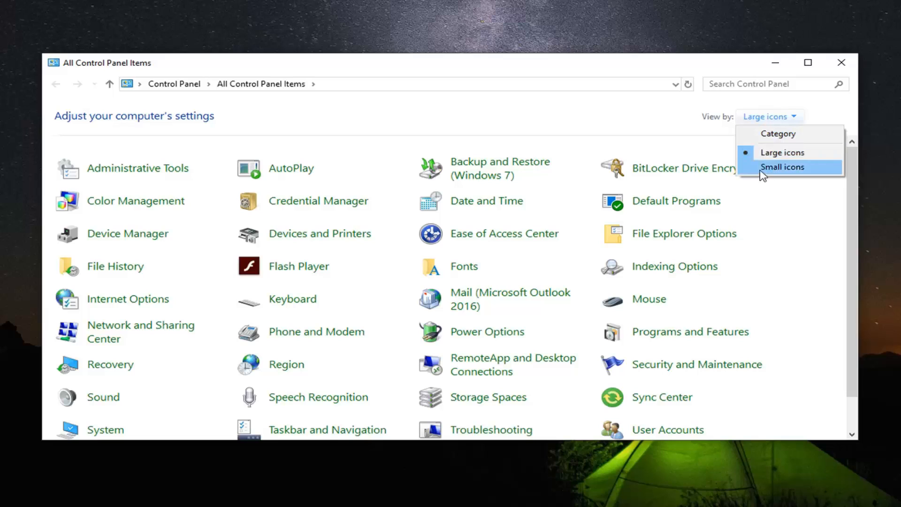
click(584, 129)
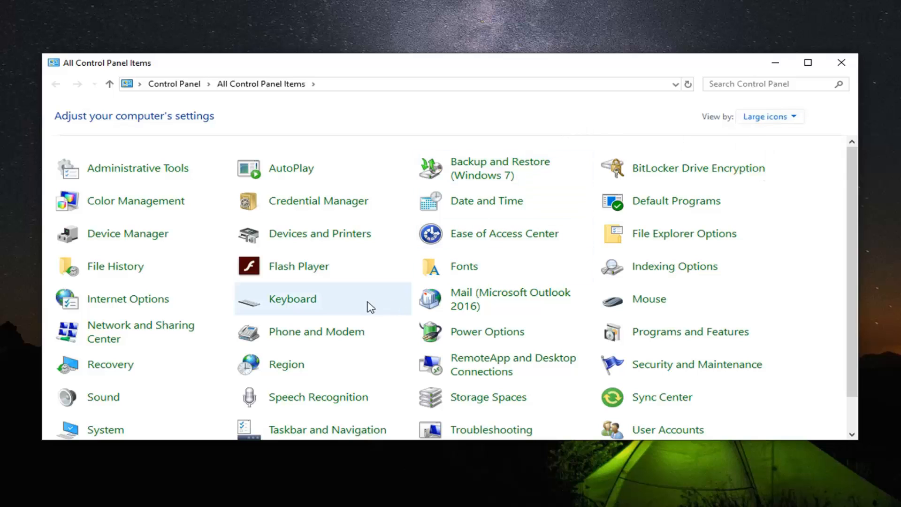
click(483, 335)
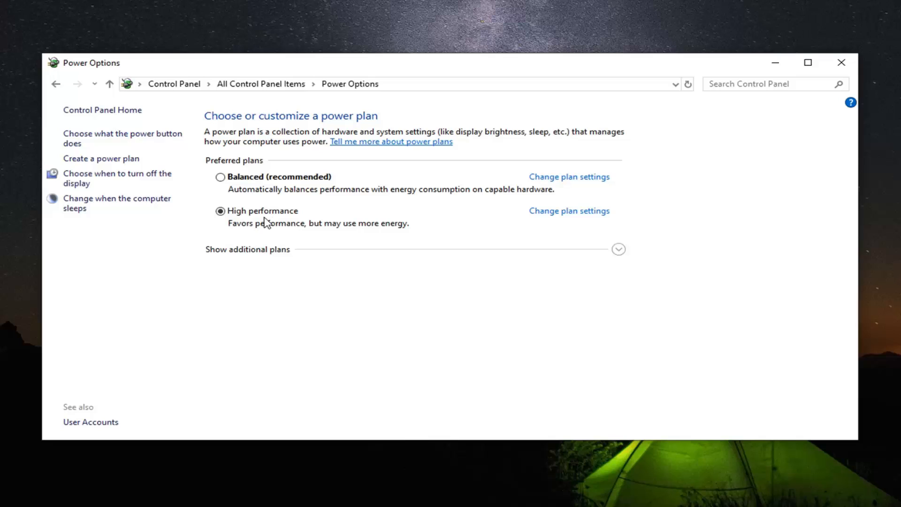
click(562, 214)
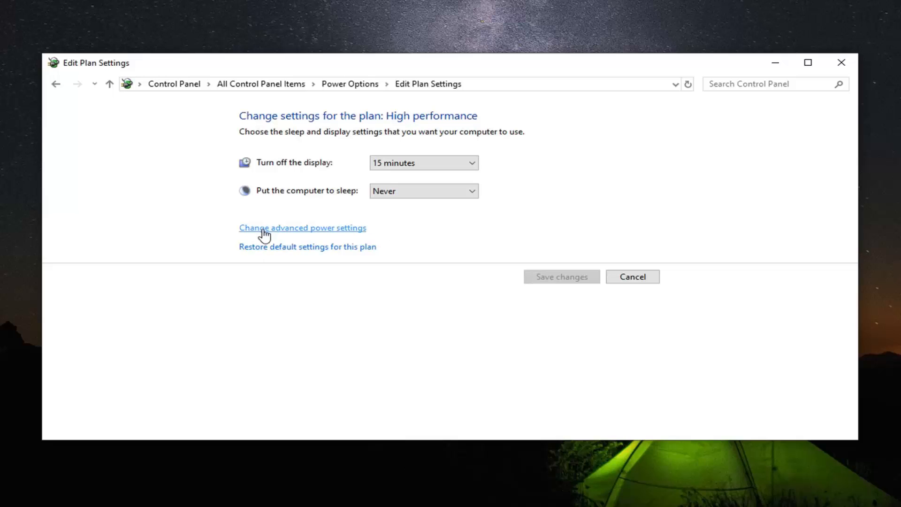
click(352, 230)
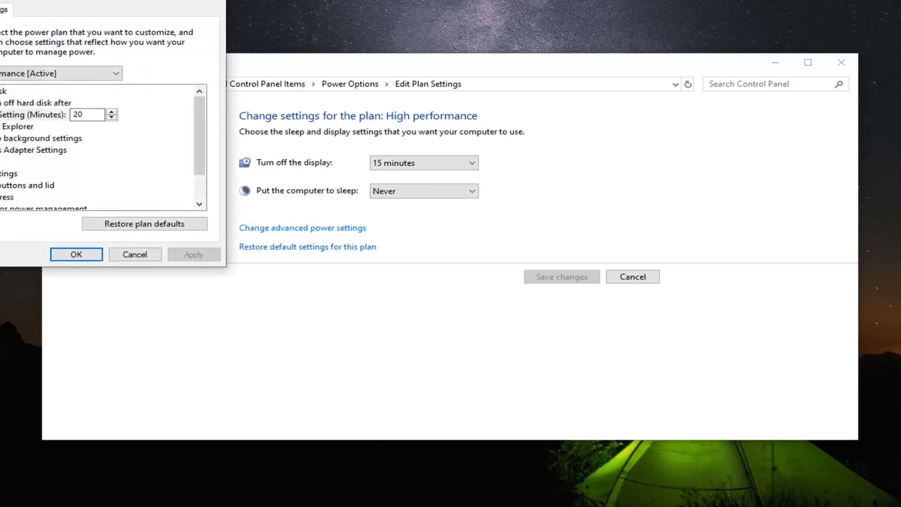
drag(123, 2, 410, 82)
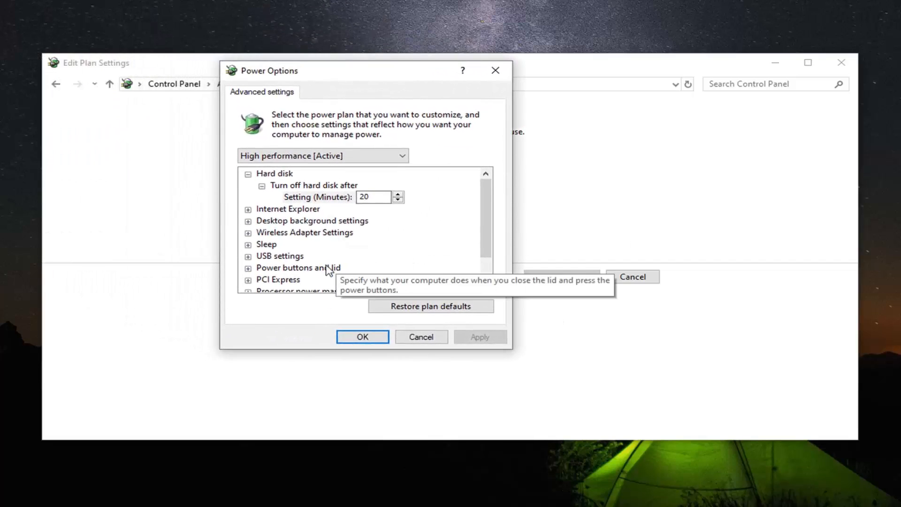
Step: Set Power Saving Mode under Wireless Adapter Settings to Maximum Performance, apply it, and close the power plan windows
scroll(319, 268, down, 1)
click(247, 199)
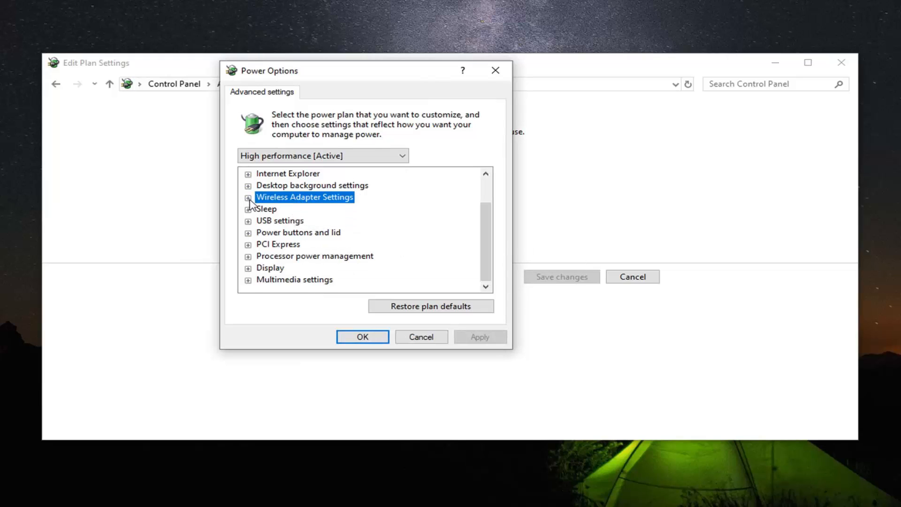
click(248, 198)
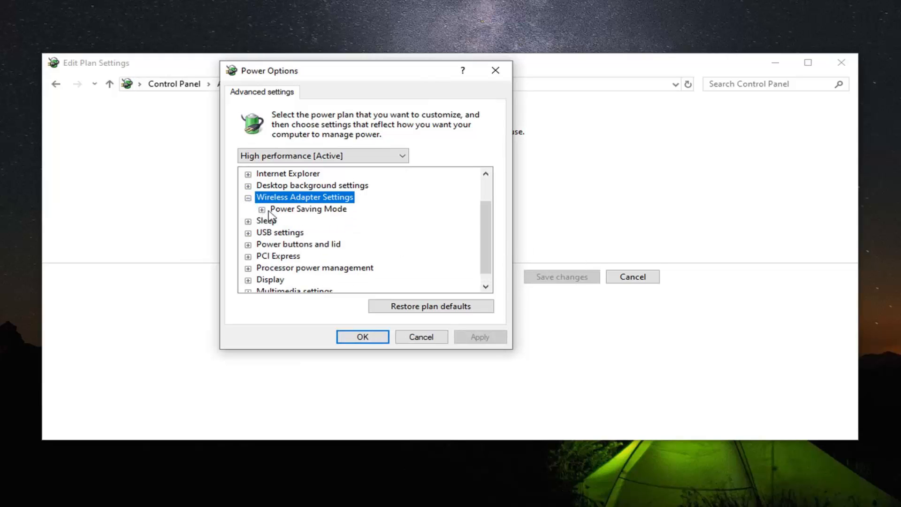
click(270, 210)
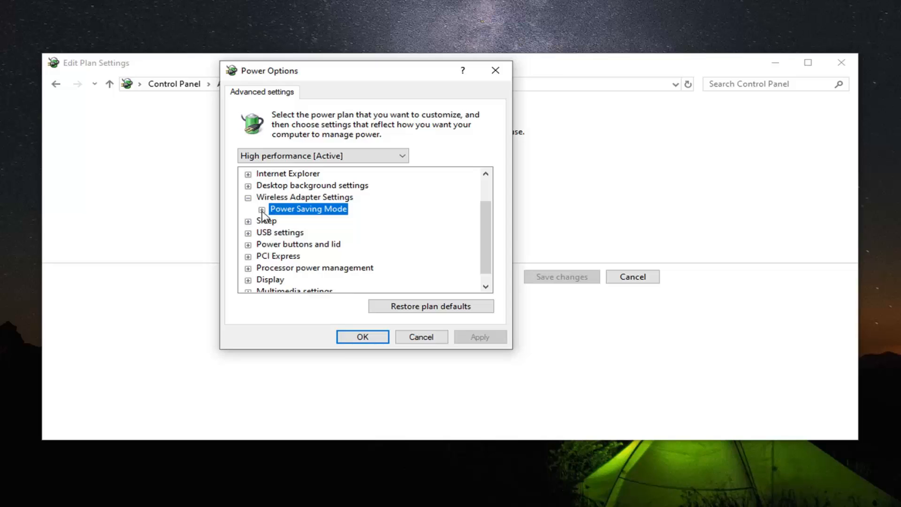
click(262, 210)
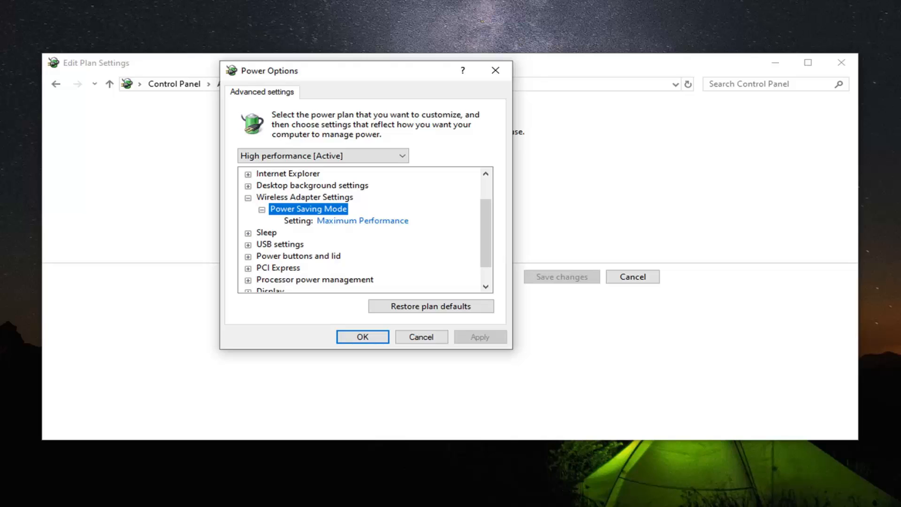
click(366, 224)
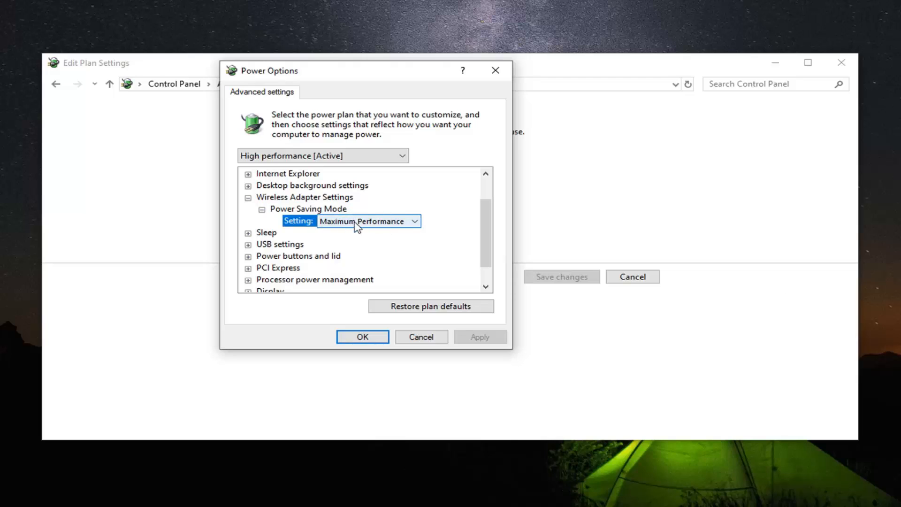
click(414, 221)
click(369, 233)
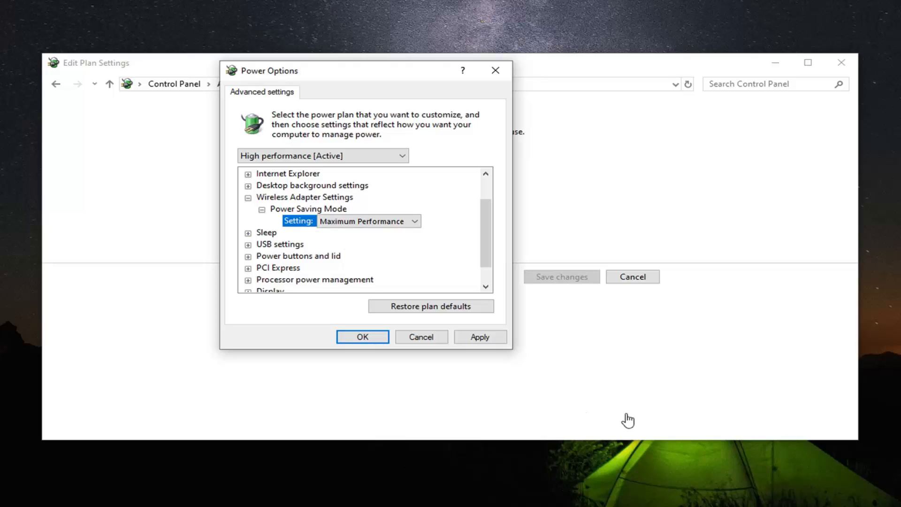
click(488, 339)
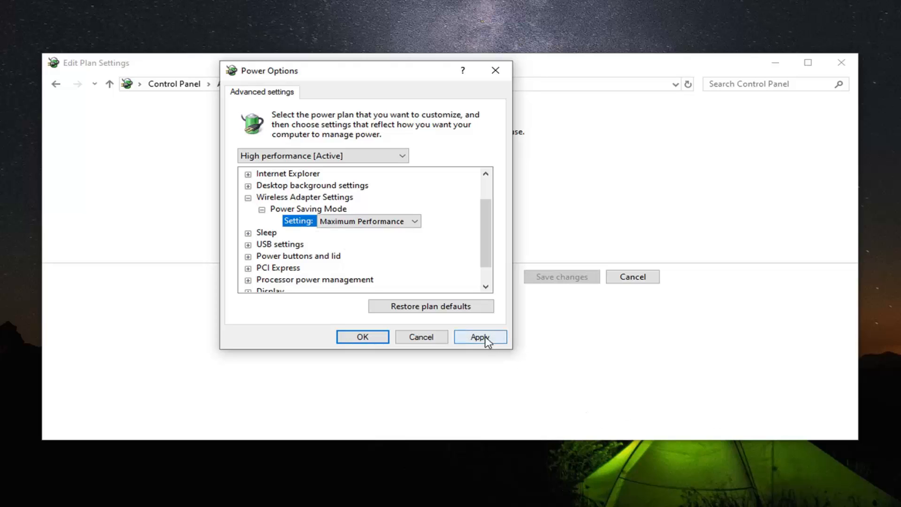
click(361, 337)
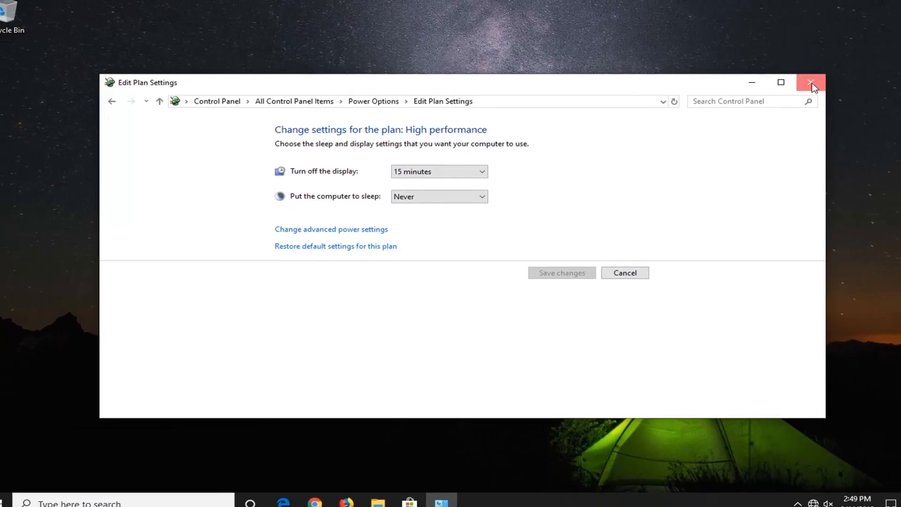
click(841, 62)
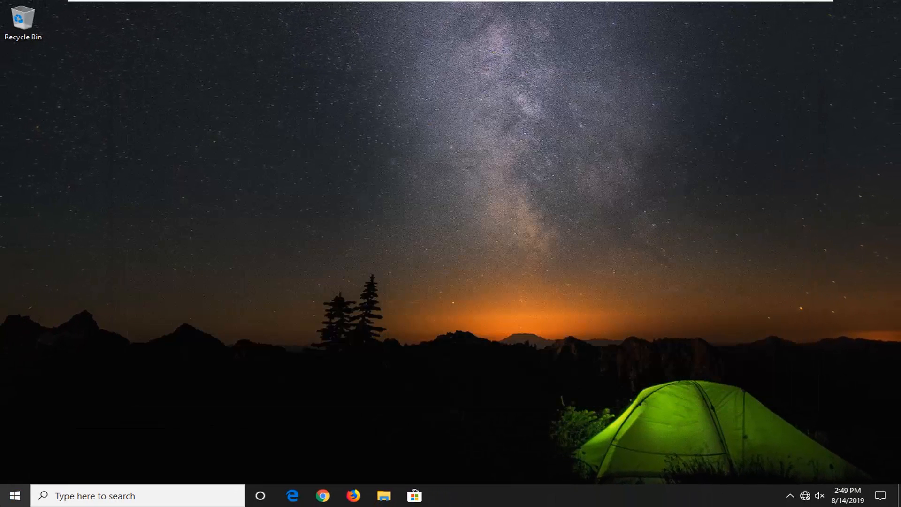
Step: Search Windows for "device manager" and open Device Manager
click(14, 496)
text(device m)
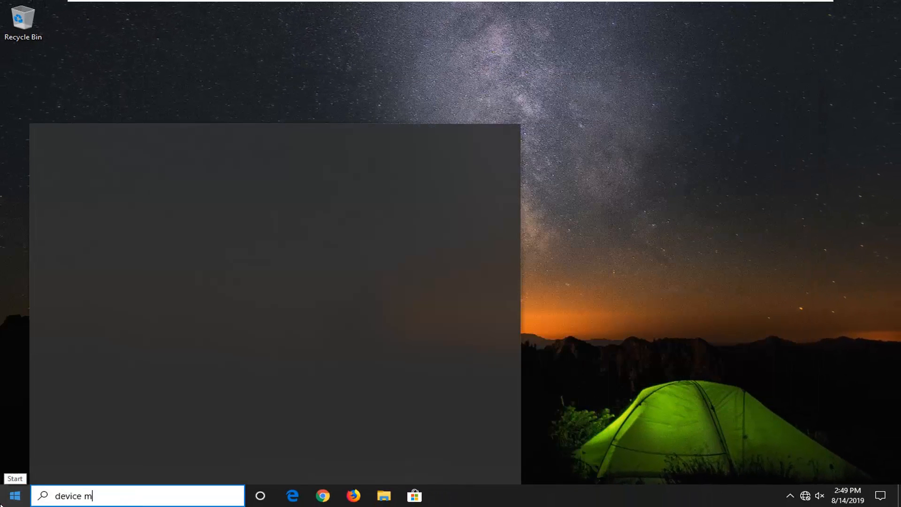
text(anager)
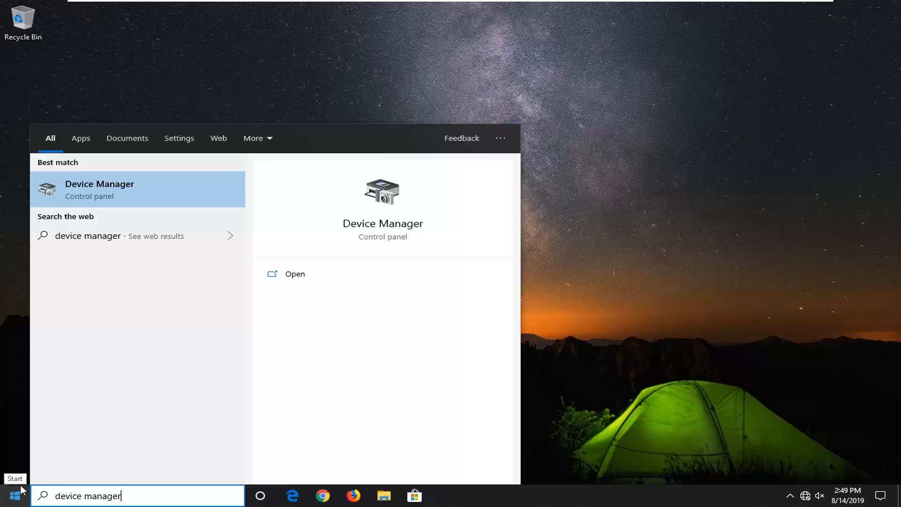
click(106, 186)
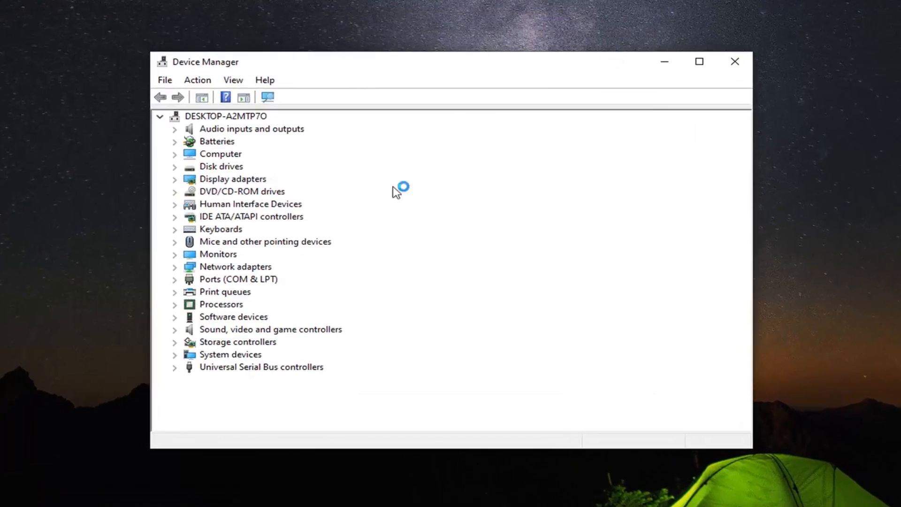
Step: Disable "Allow the computer to turn off this device to save power" for the Intel(R) 82574L Gigabit Network Connection adapter
click(256, 267)
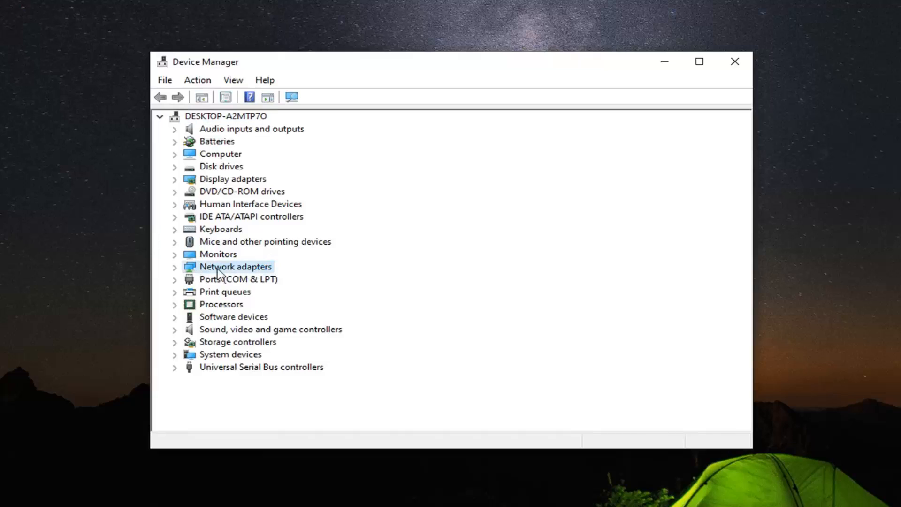
click(175, 267)
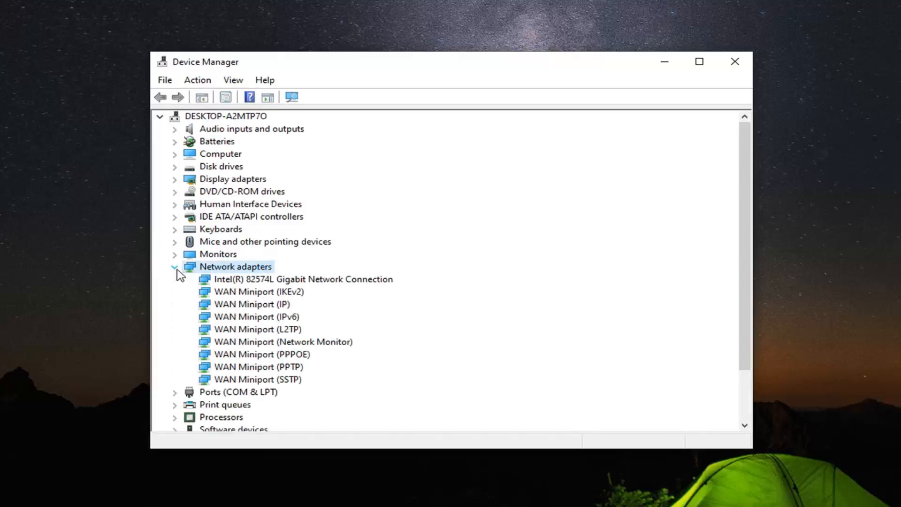
click(222, 282)
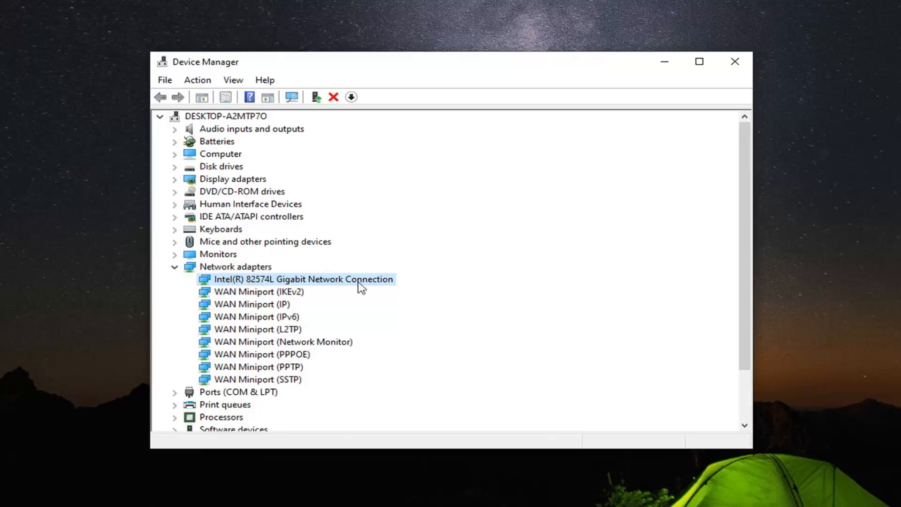
right_click(241, 281)
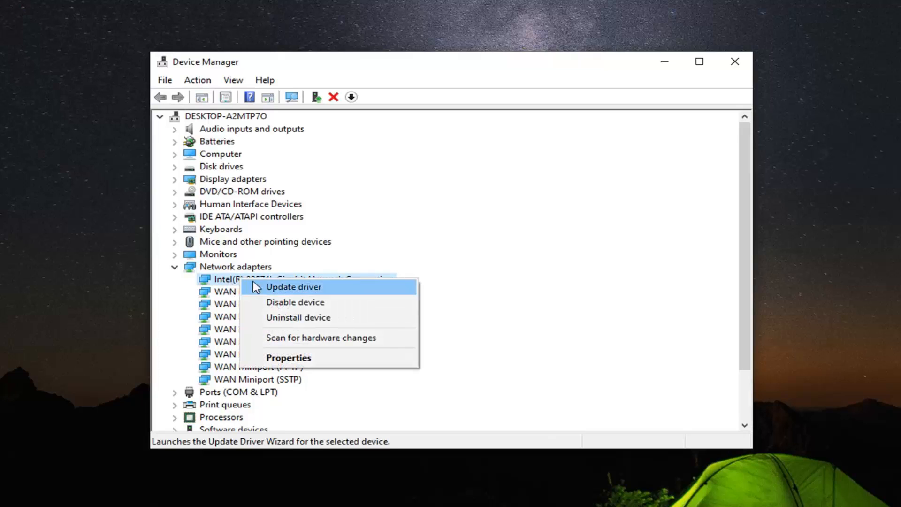
click(295, 359)
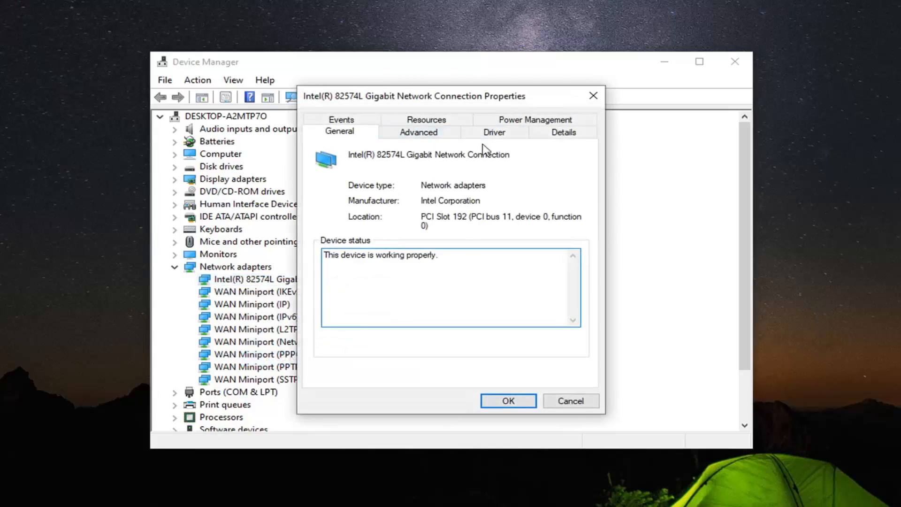
click(522, 117)
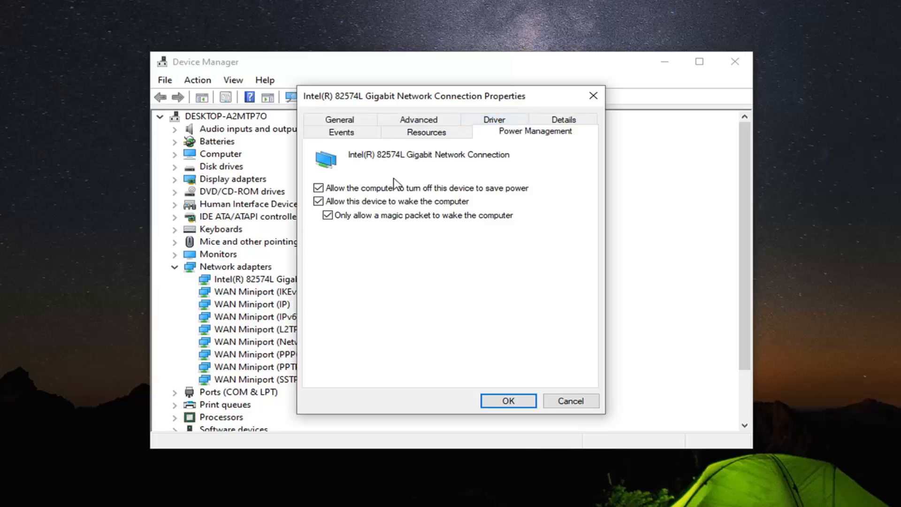
click(318, 188)
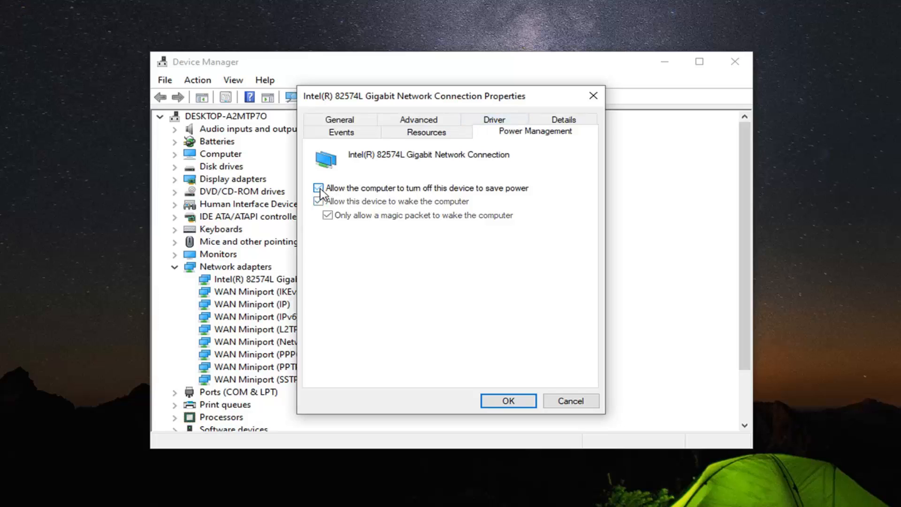
click(508, 400)
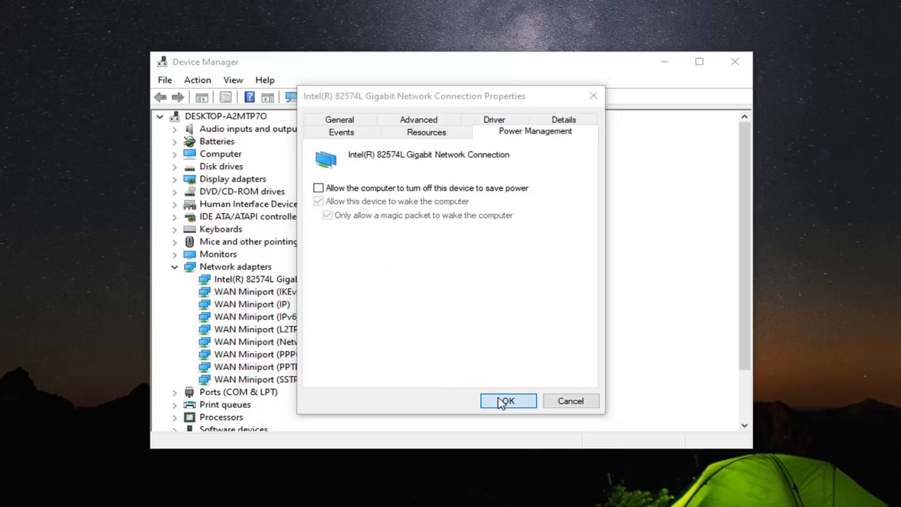
Step: Run an automatic search for updated driver software for the Intel(R) 82574L network adapter, and close the wizard
right_click(252, 283)
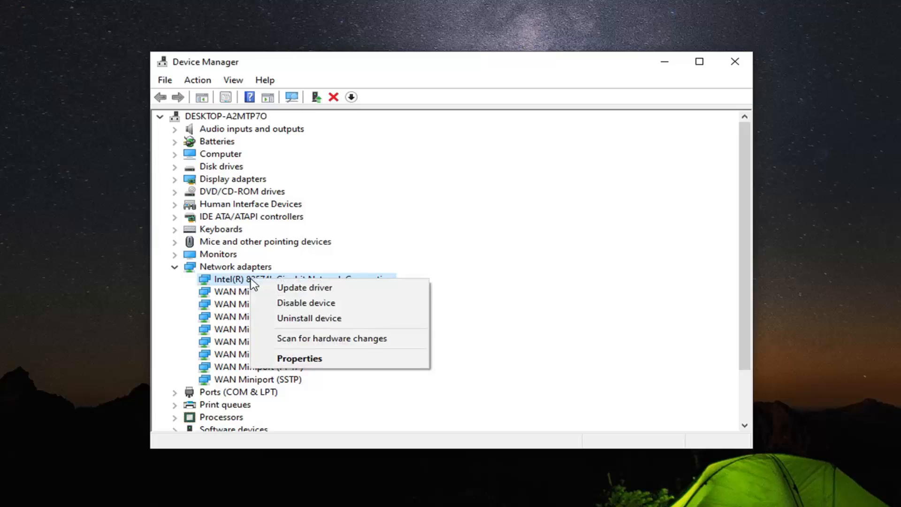
click(283, 289)
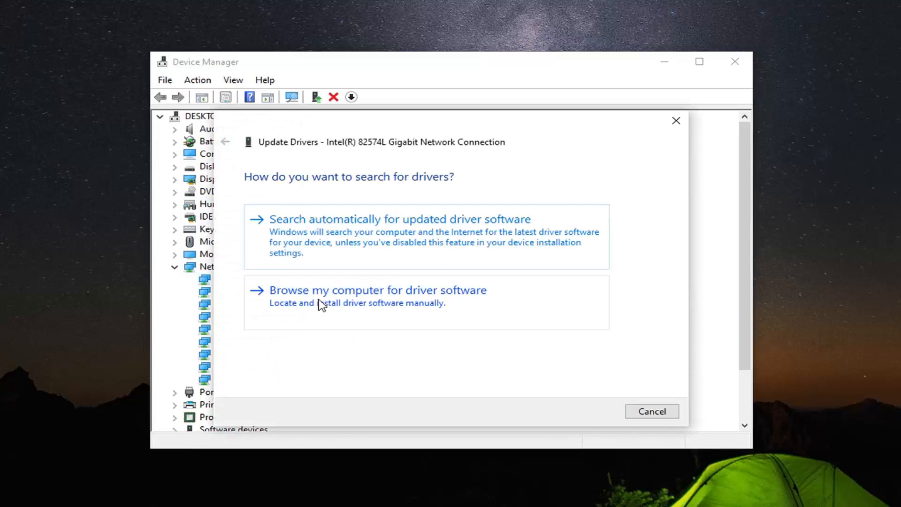
click(404, 235)
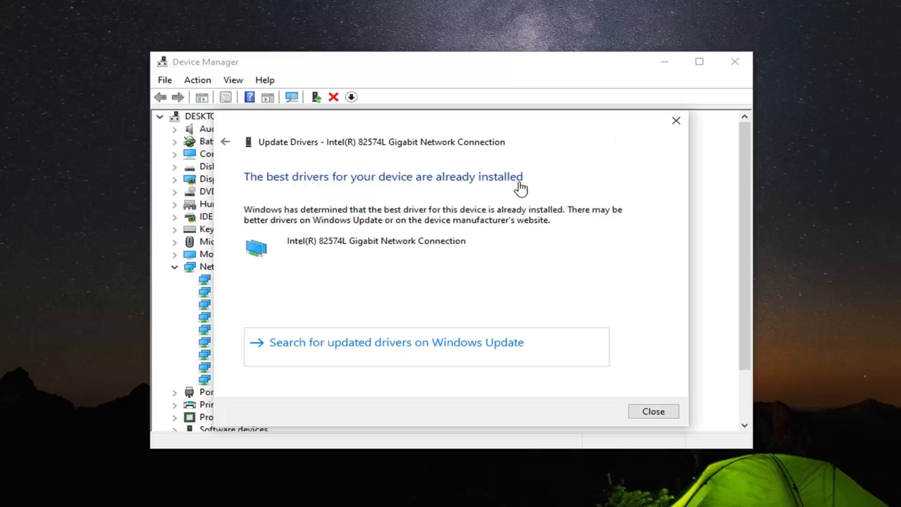
click(656, 413)
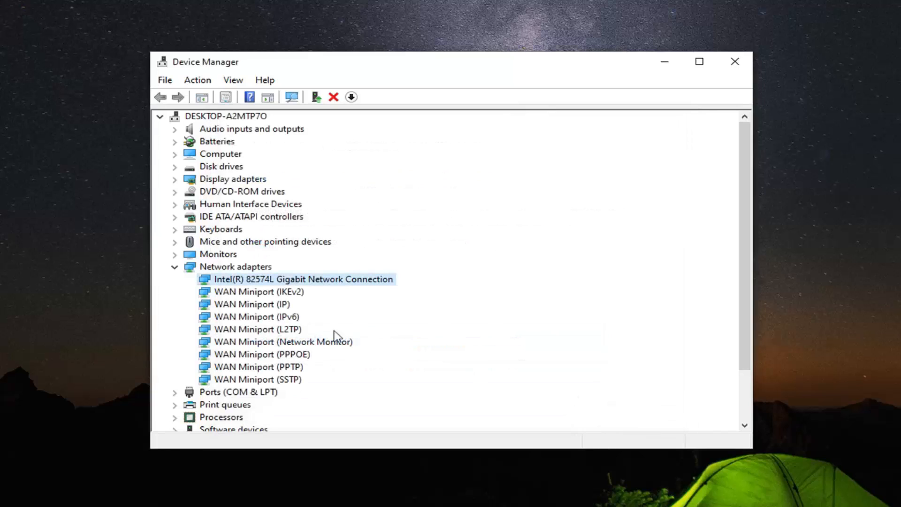
Step: Install the Intel(R) 82574L Gigabit Network Connection driver manually from the list of available drivers on the computer, and close the wizard
right_click(297, 278)
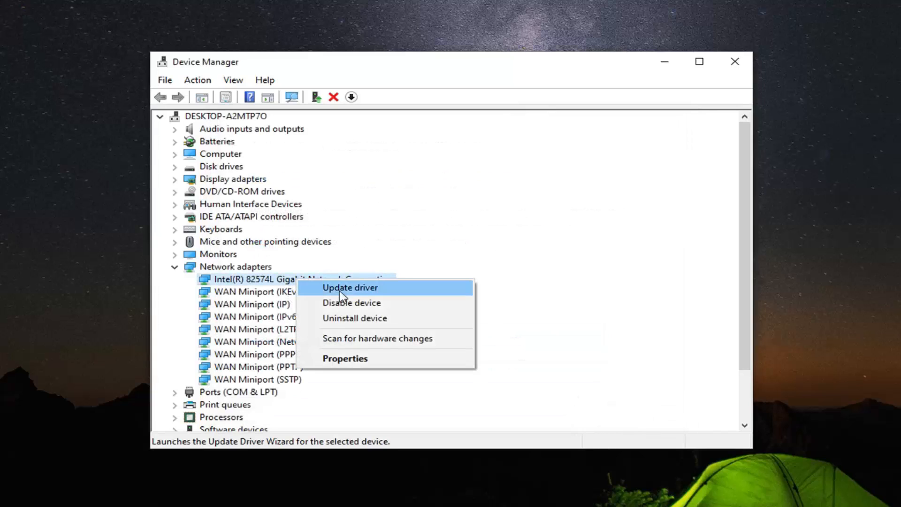
click(329, 286)
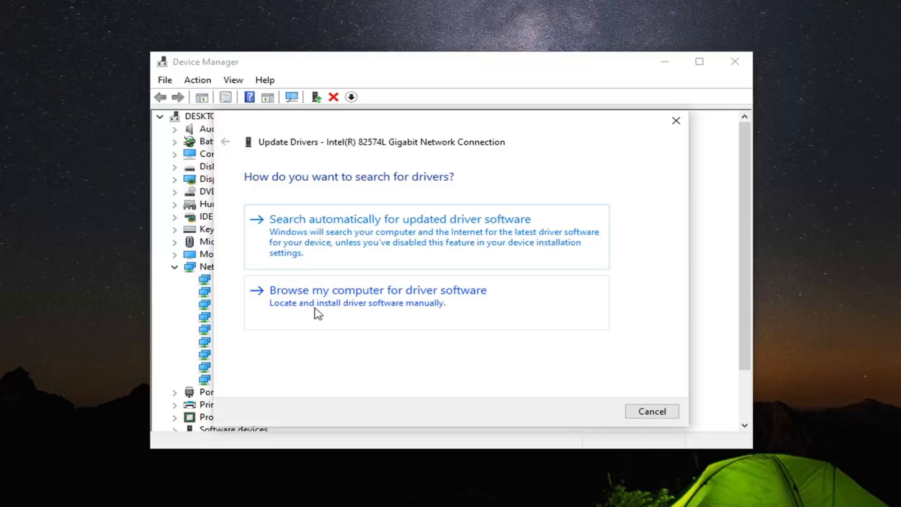
click(366, 308)
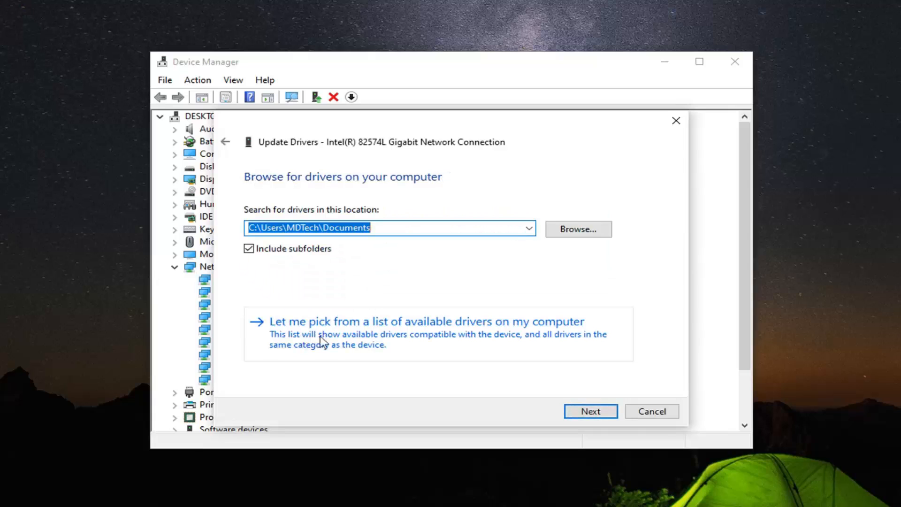
click(454, 342)
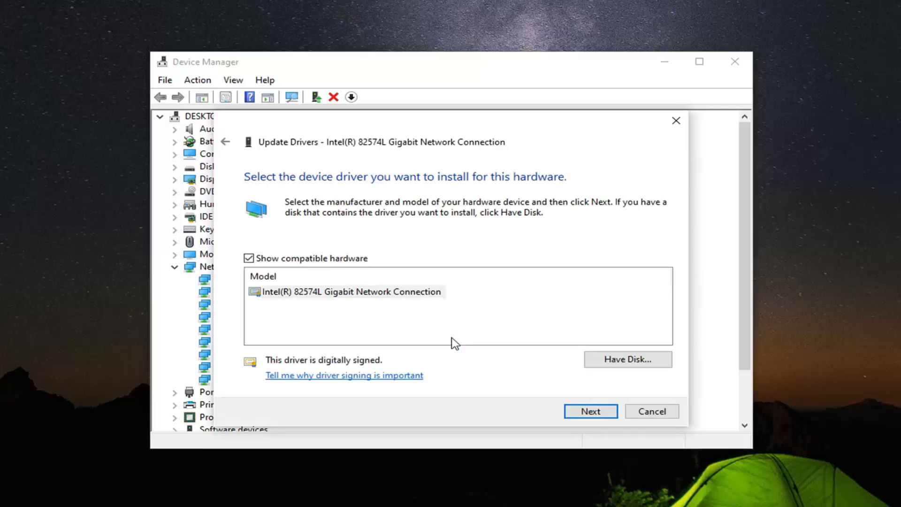
click(363, 295)
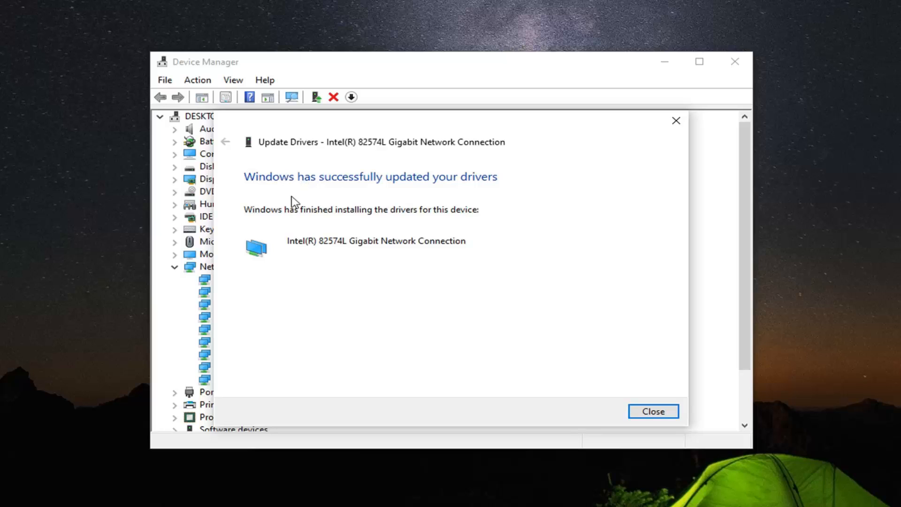
click(667, 414)
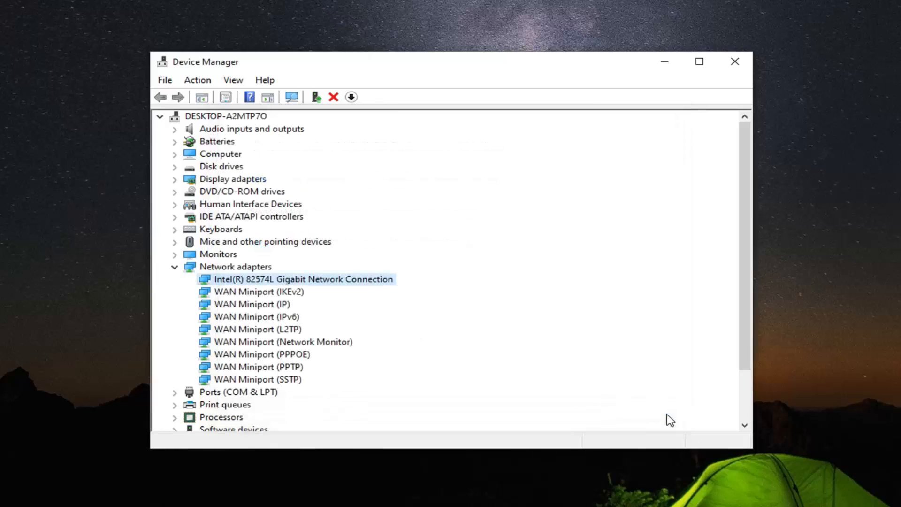